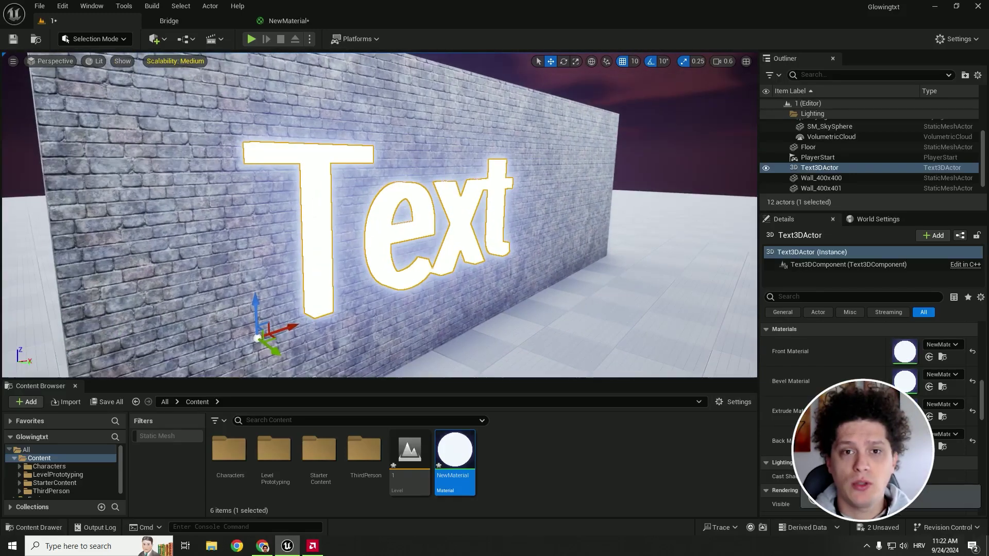
Peek at the glowing material's graph, then orbit around the glowing Text on the wall
left_click(807, 147)
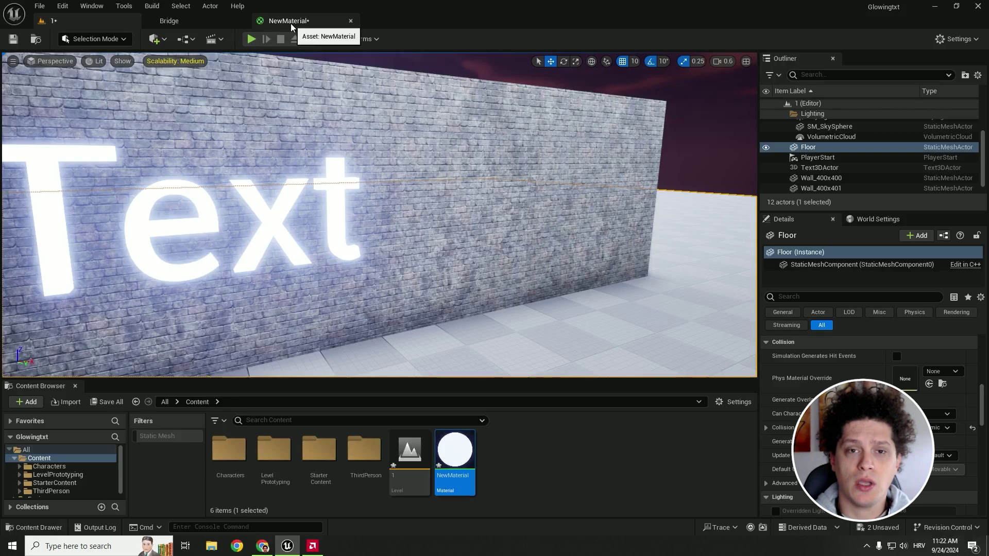
left_click(291, 21)
left_click(98, 24)
right_click_drag(341, 270, 336, 264)
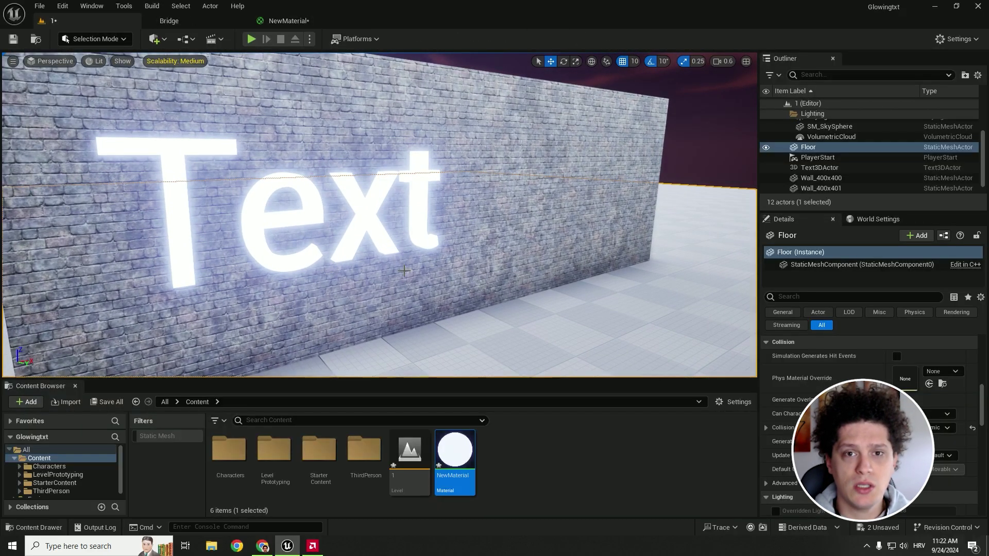
right_click_drag(336, 263, 336, 264)
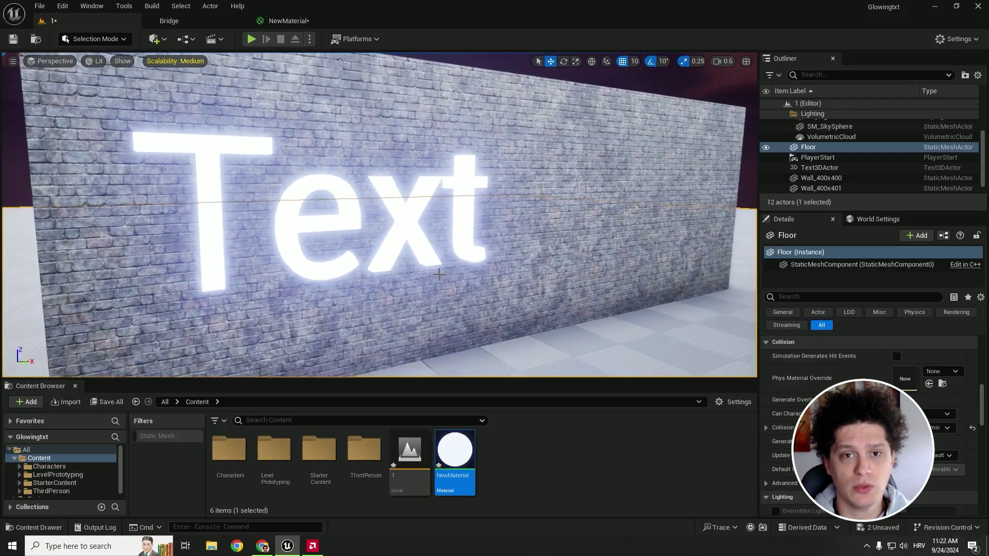
right_click_drag(459, 264, 459, 264)
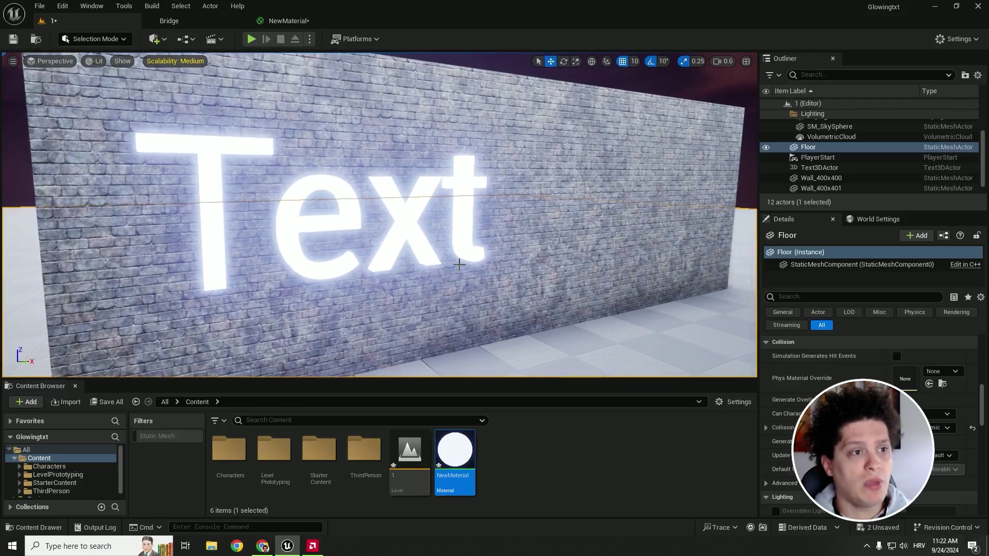
right_click_drag(546, 263, 528, 271)
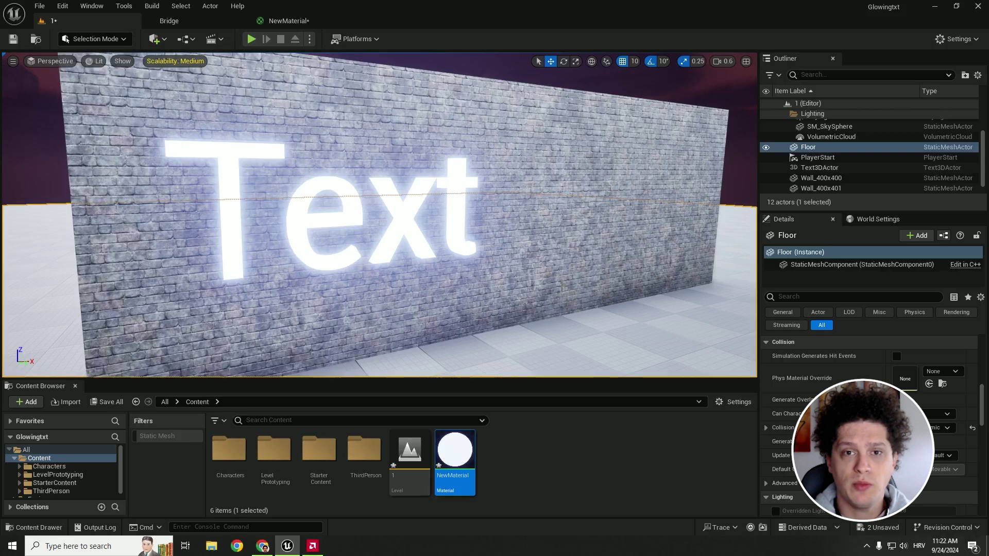
right_click_drag(549, 268, 548, 263)
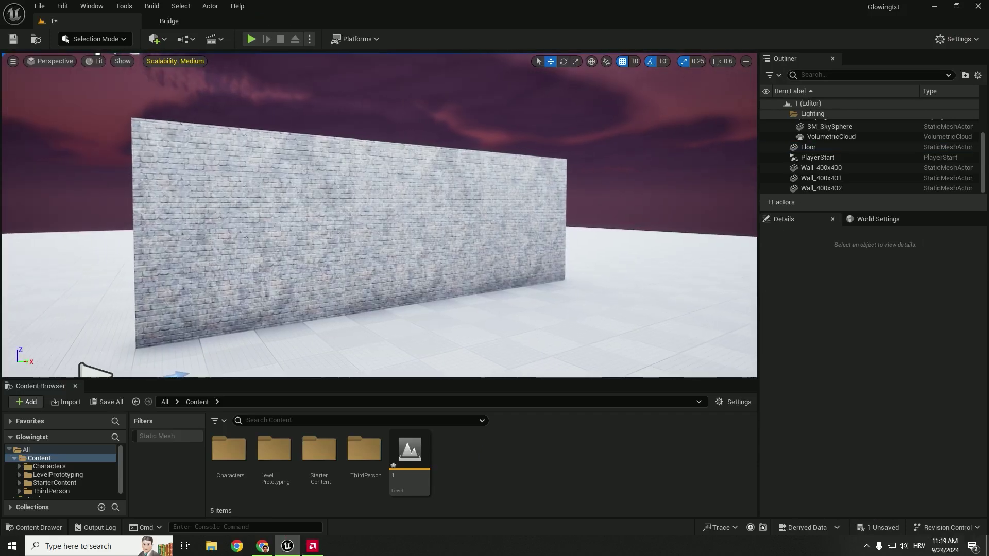
right_click_drag(383, 233, 383, 234)
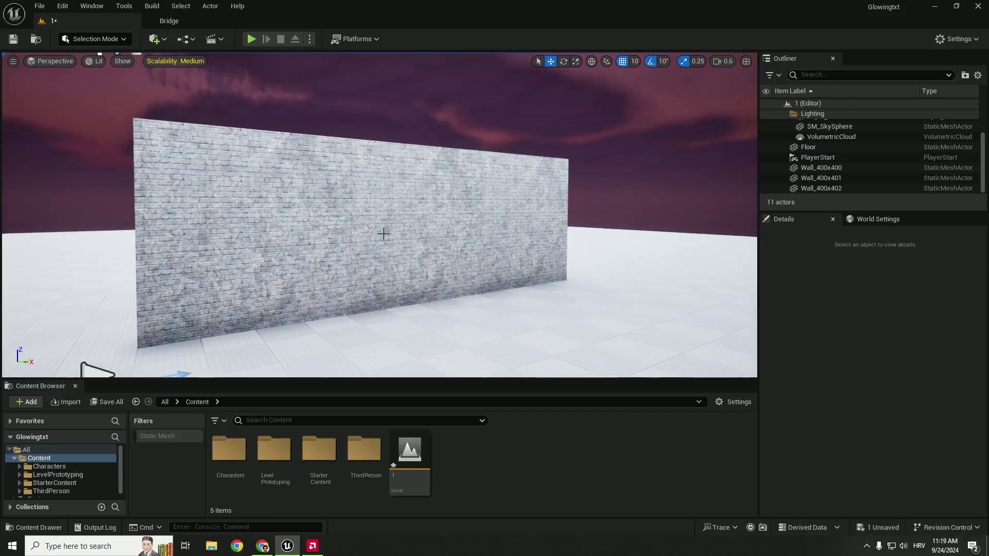
Turn on the beta Text 3D plugin in the Plugins browser and accept the warning
left_click(62, 6)
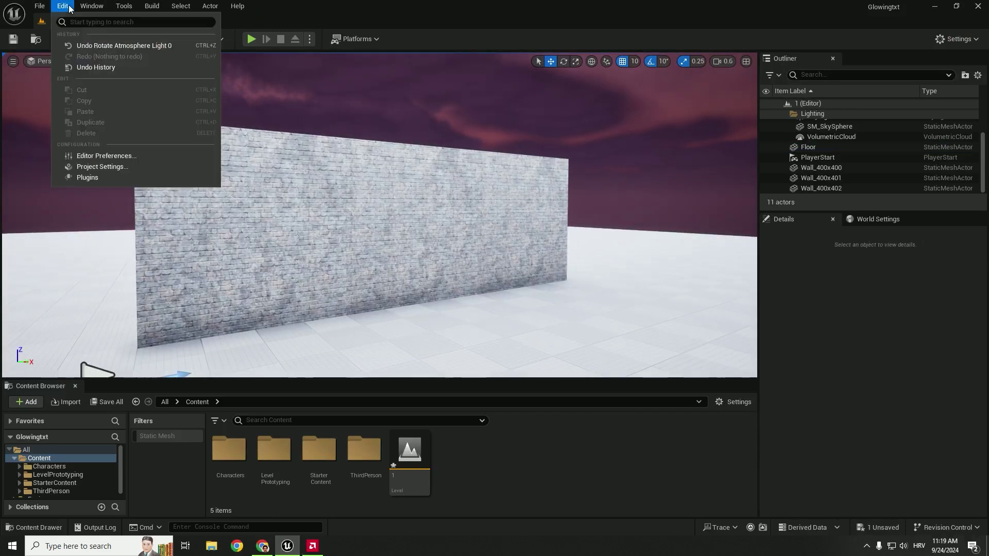
left_click(91, 178)
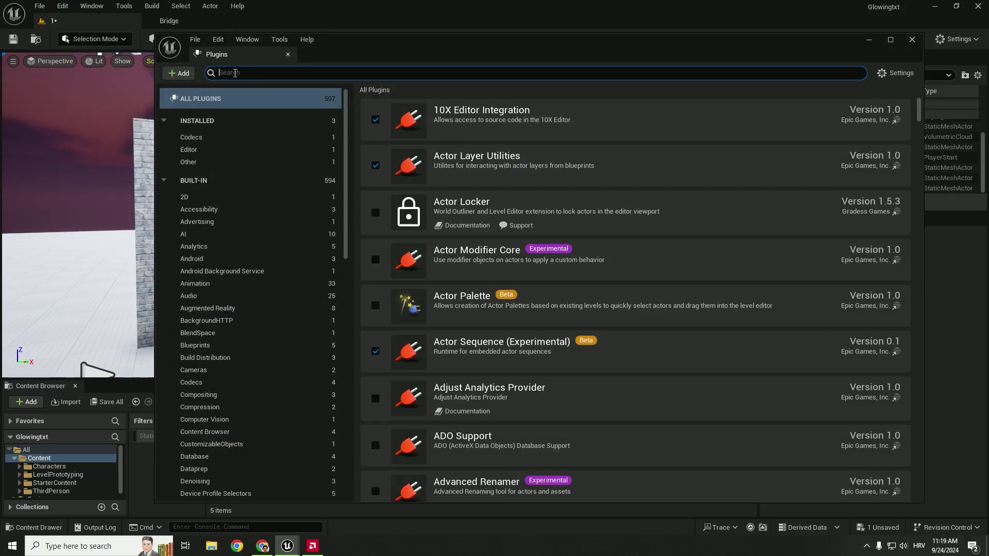
type("sd")
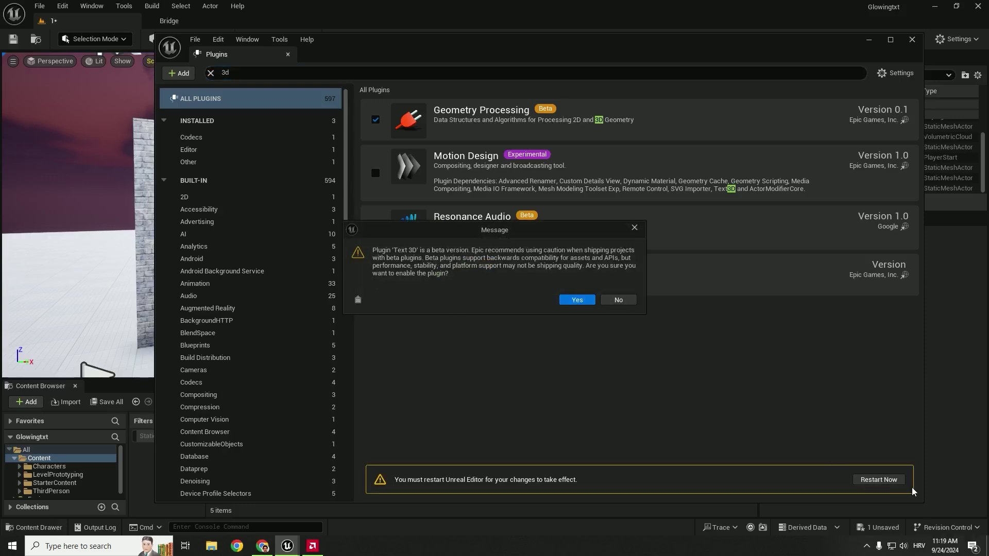
left_click(583, 300)
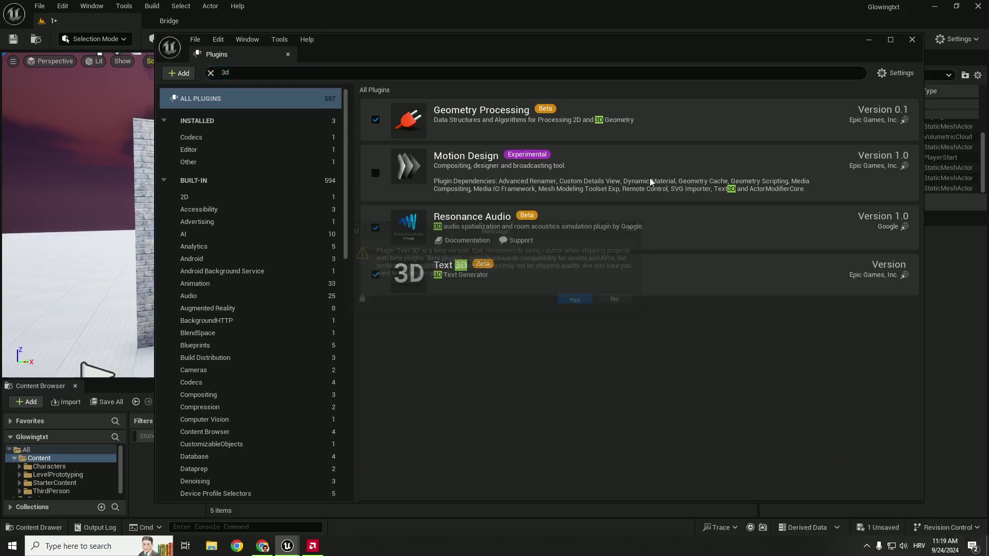
Place a Text 3D actor, raise it onto the brick wall and scale it to 2.75
left_click(911, 39)
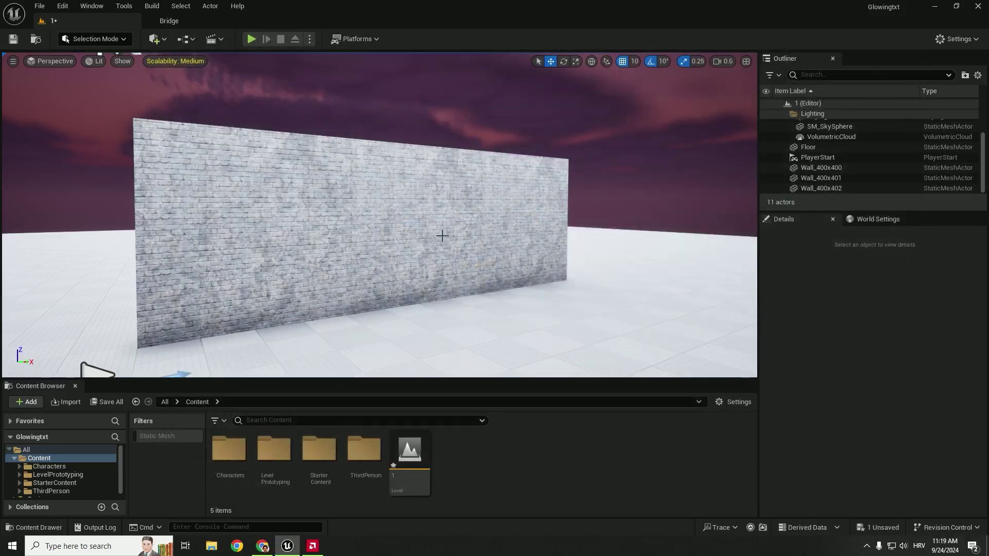
left_click(162, 40)
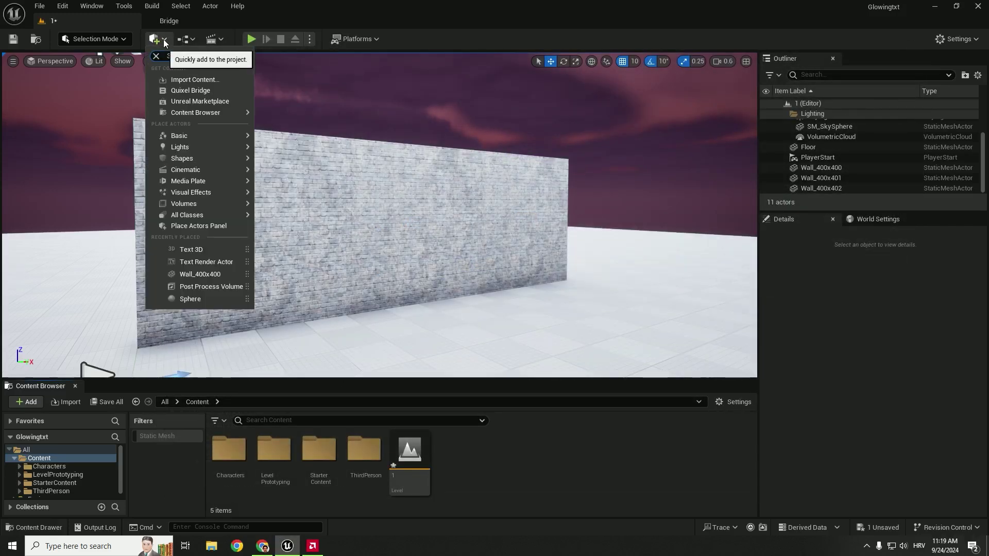
type("3d")
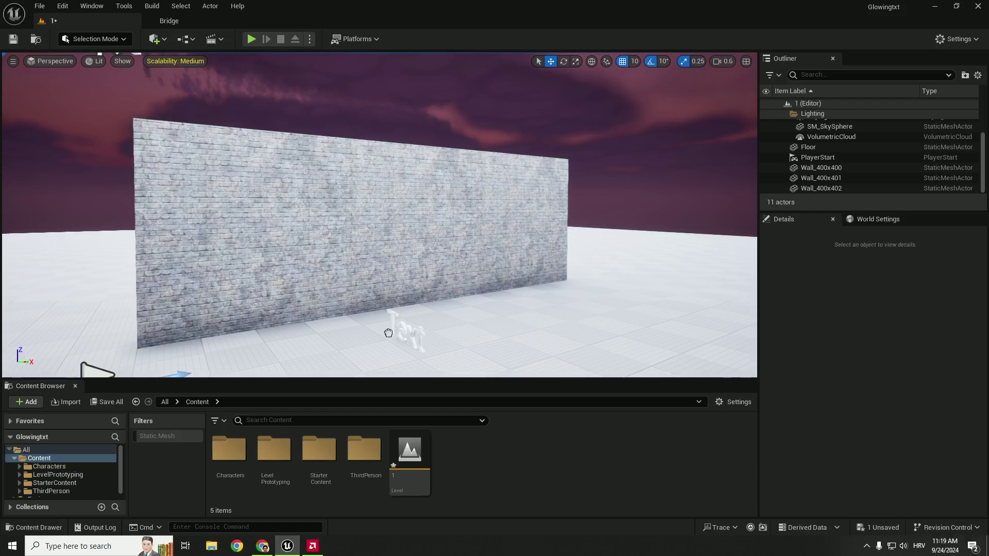
left_click_drag(186, 89, 432, 309)
key("w")
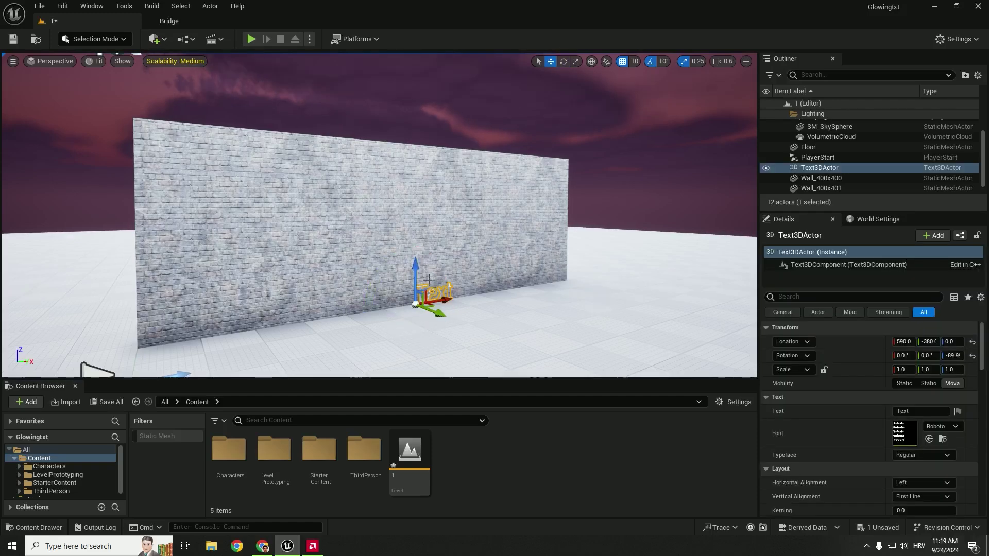
mouse_move(419, 263)
left_mouse_down()
mouse_move(434, 237)
mouse_move(463, 224)
left_mouse_up()
key("r")
right_click_drag(379, 315, 371, 314)
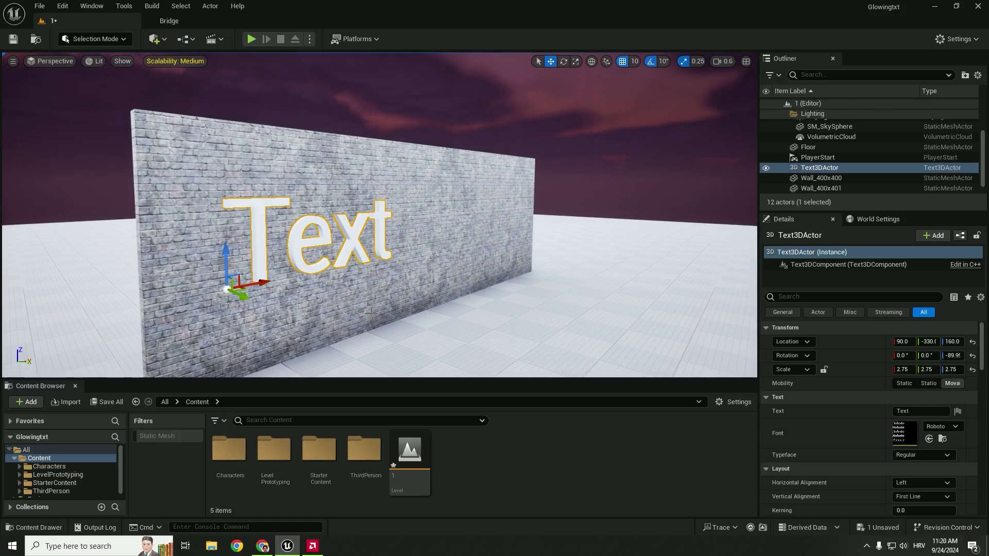
left_click_drag(231, 295, 264, 307)
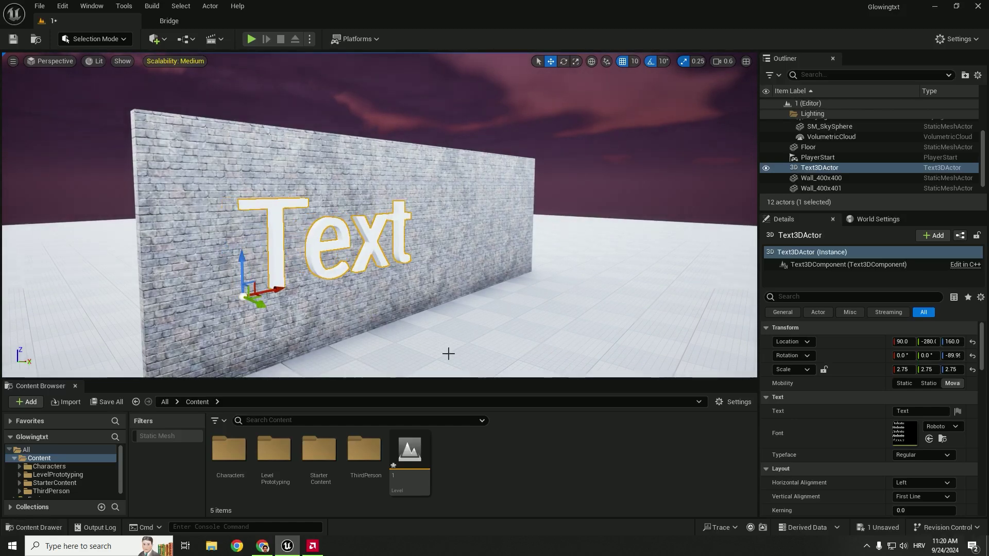
Create a material asset named NewMaterial in the Content Browser and open it
right_click(479, 463)
mouse_move(526, 197)
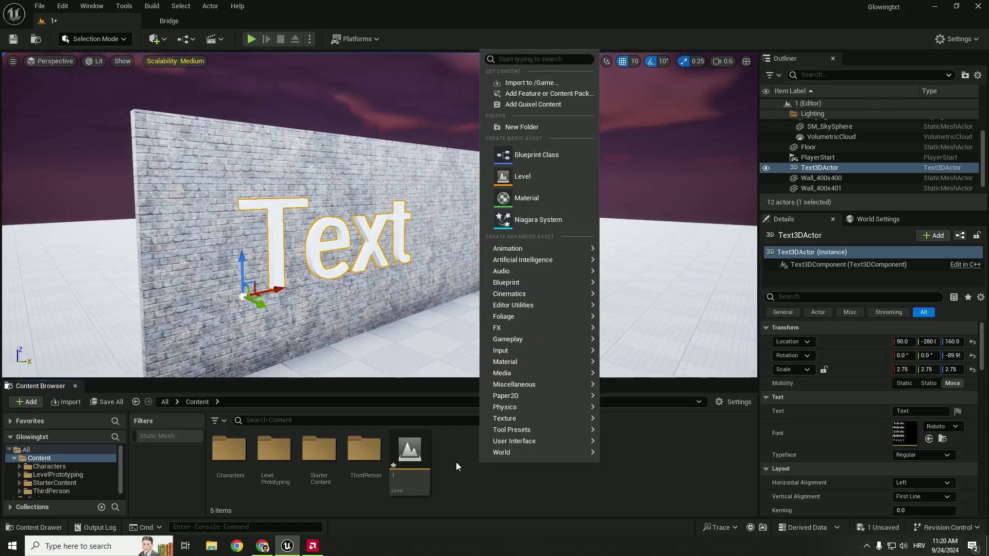
left_click(527, 198)
key("Return")
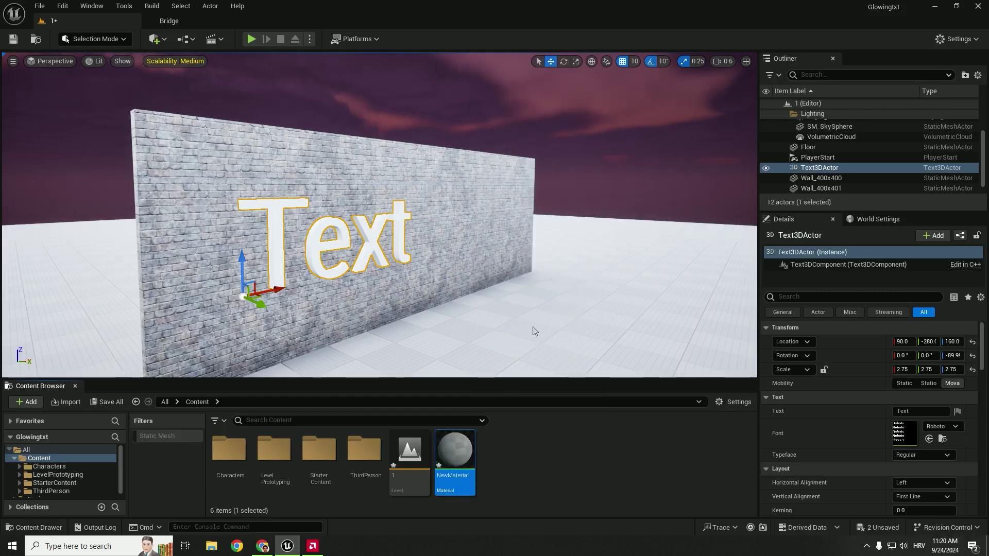
key("Return")
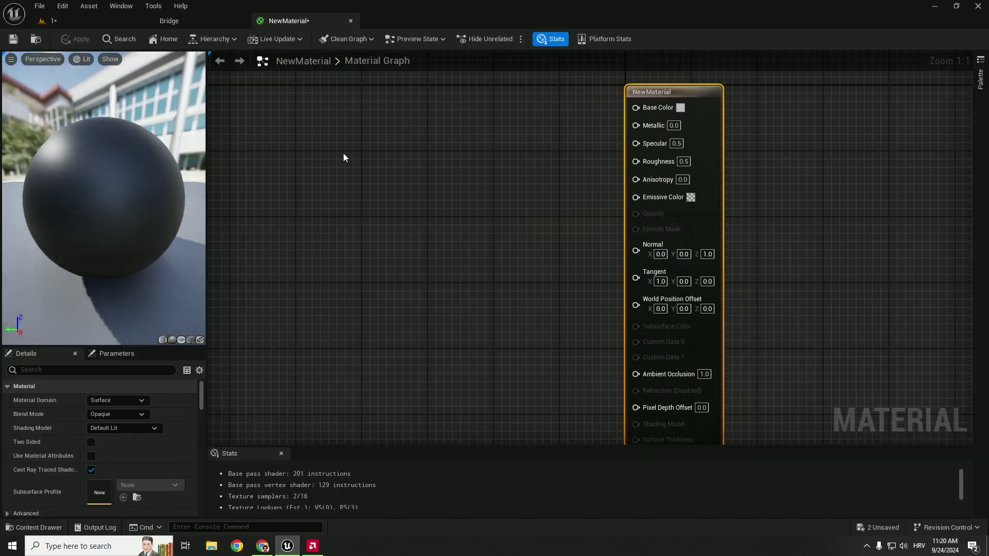
Add colour vector, constant value and Multiply nodes, wiring both constants into Multiply
left_click(296, 104)
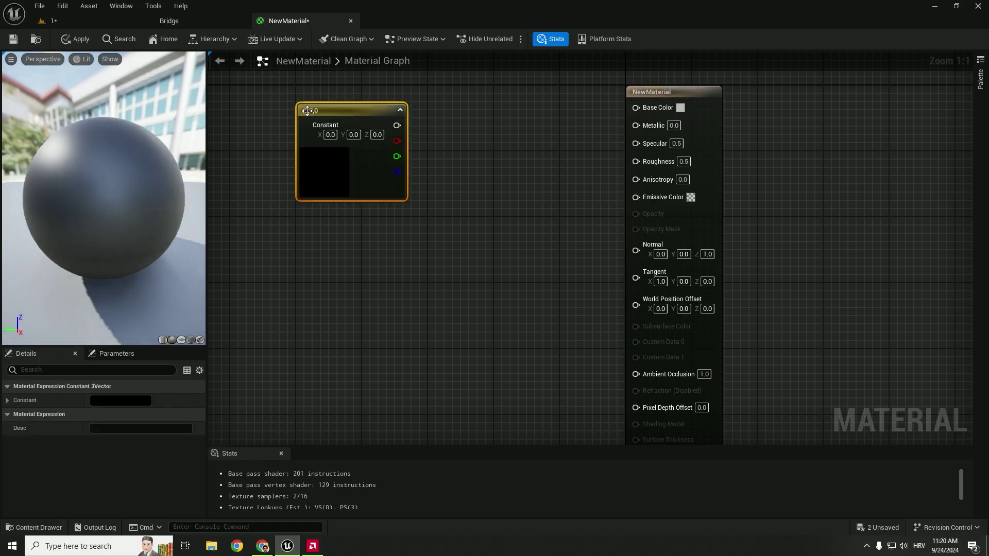
left_click(314, 261)
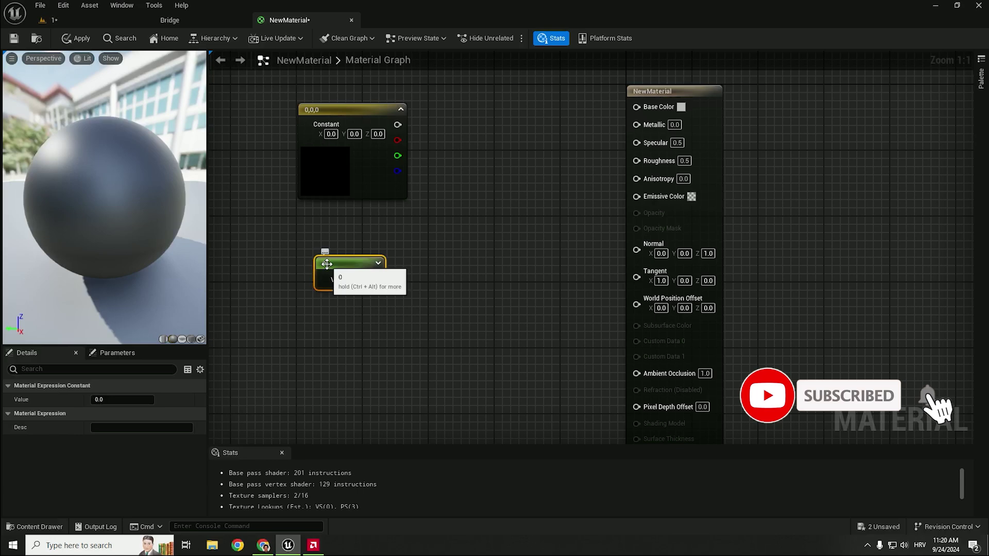
left_click(442, 195)
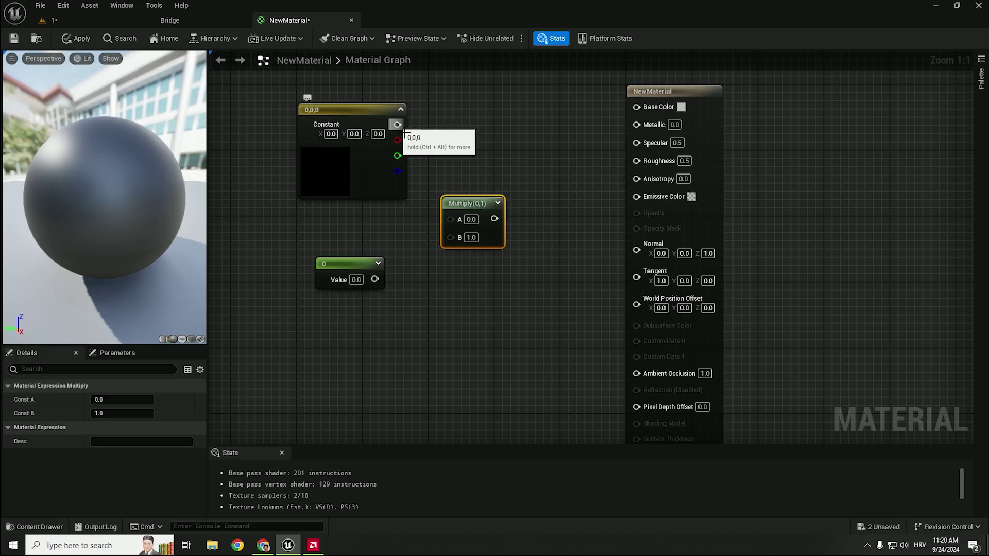
left_click_drag(397, 125, 450, 219)
mouse_move(374, 280)
left_mouse_down()
mouse_move(448, 240)
mouse_move(637, 196)
left_mouse_up()
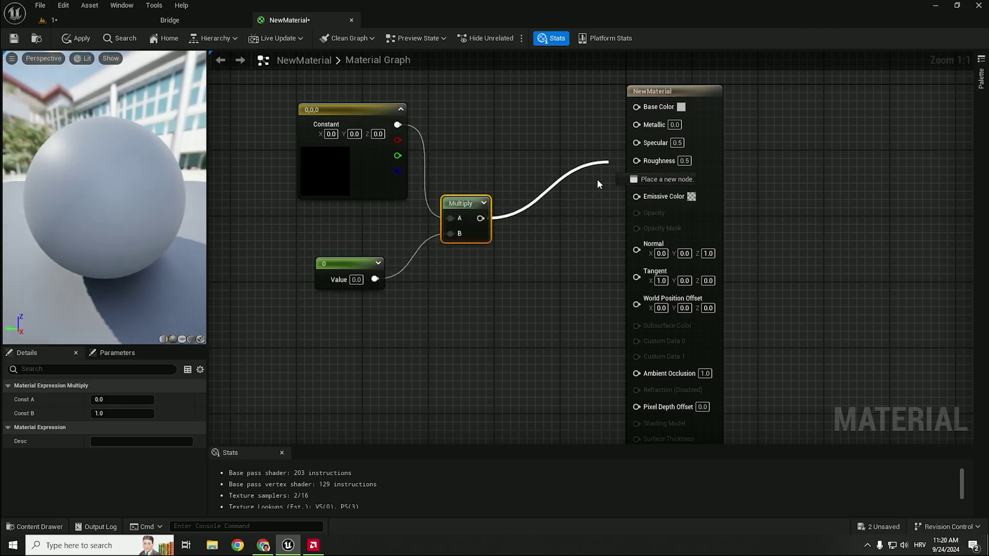
left_click_drag(463, 208, 507, 204)
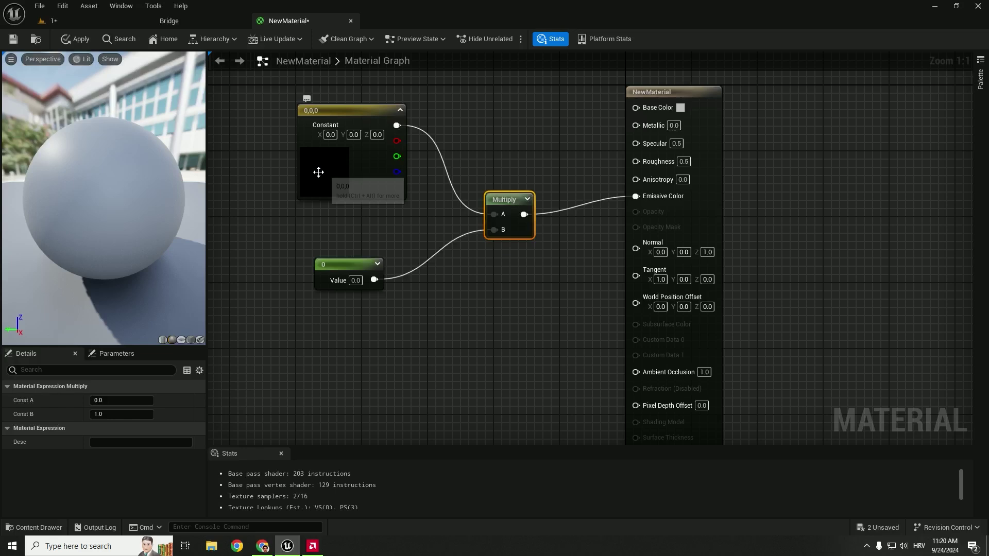
Set the colour to light blue and the value to 50, then save NewMaterial
left_click(330, 167)
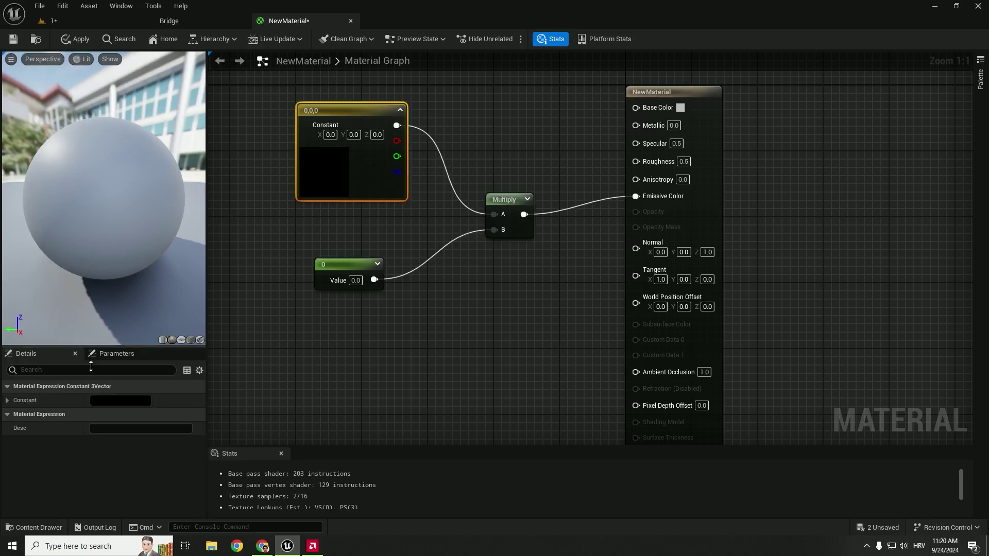
left_click(101, 400)
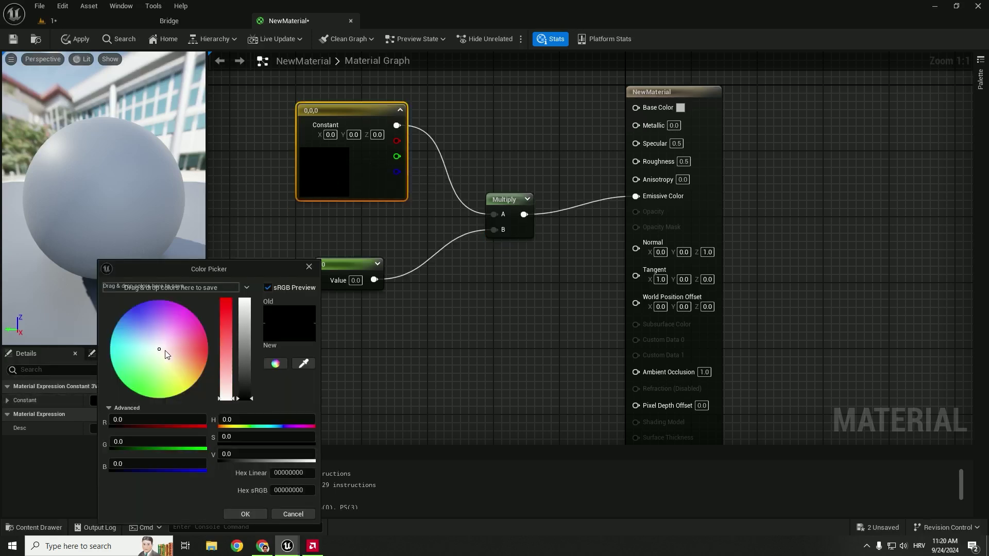
left_click_drag(164, 355, 139, 319)
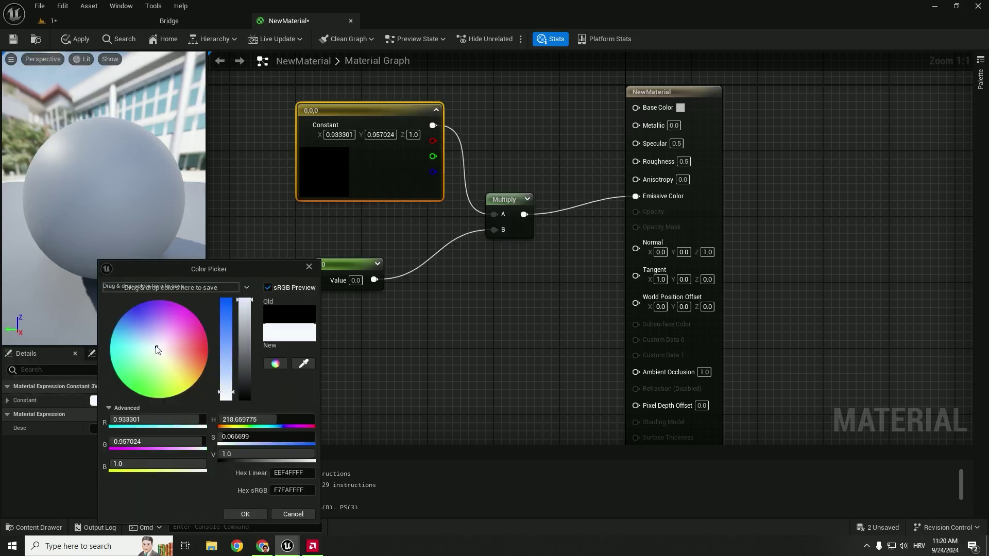
left_click(240, 511)
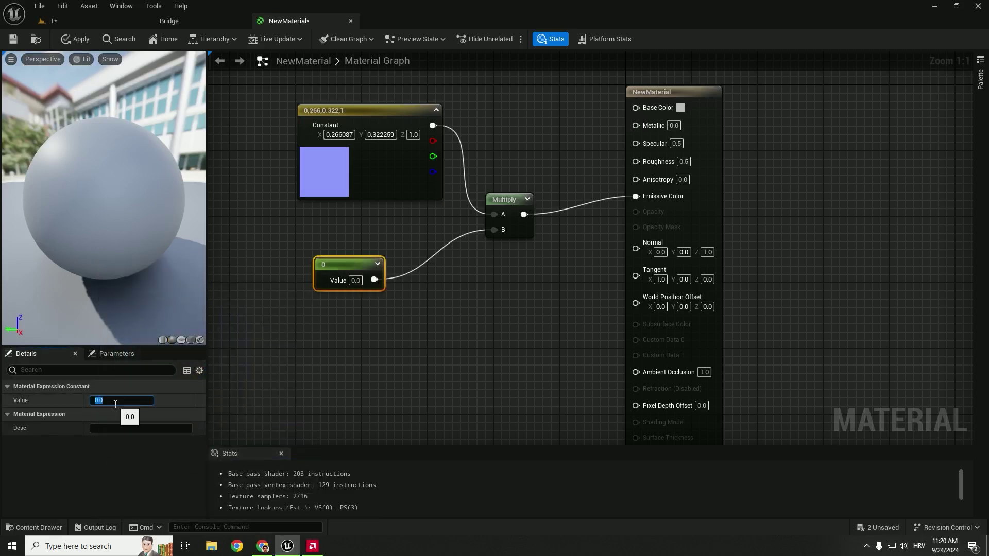
type("0")
key("Return")
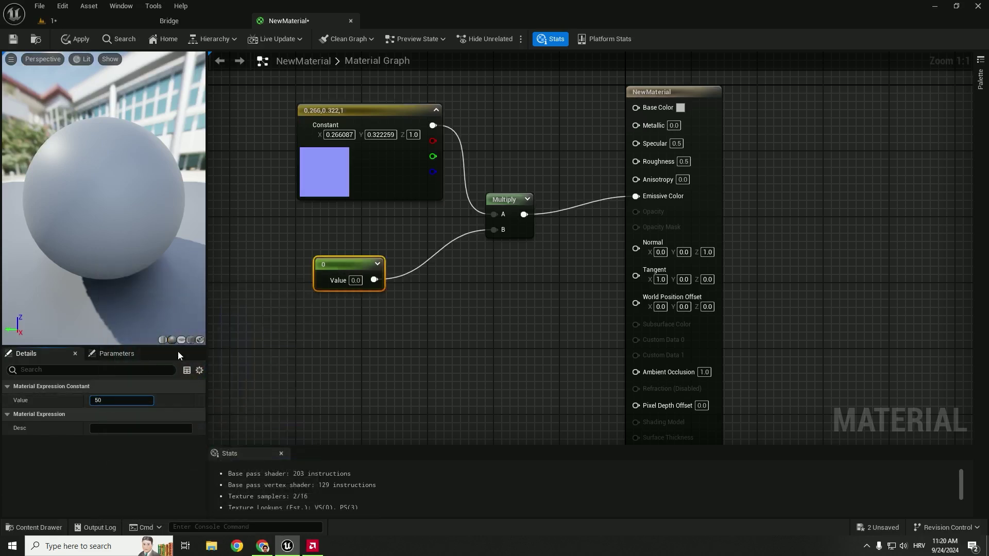
left_click(68, 40)
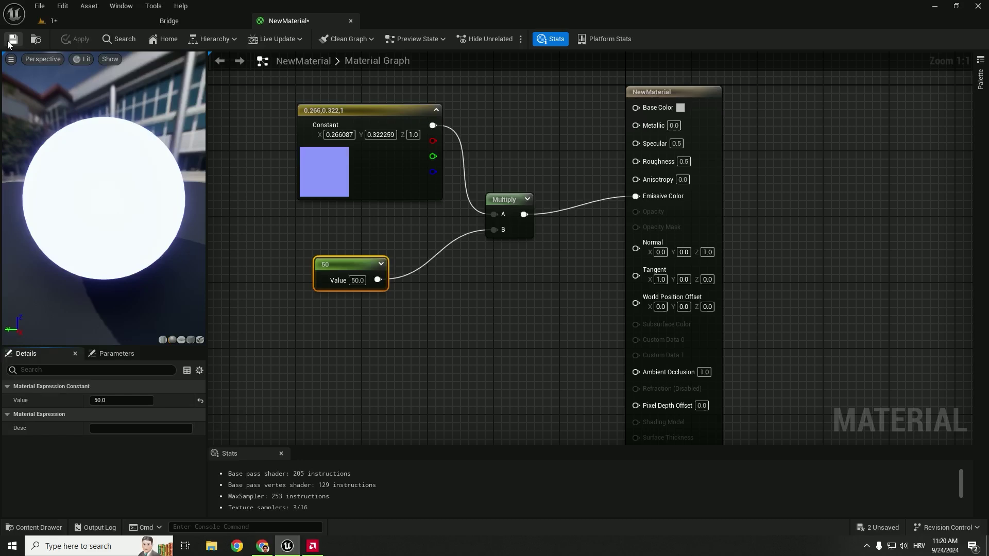
left_click(65, 19)
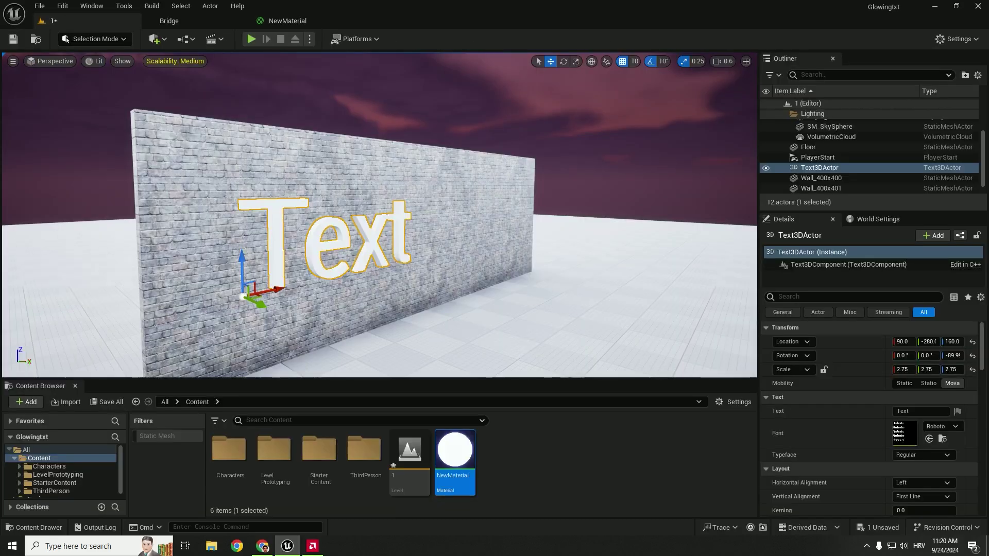
scroll(854, 380, "down", 5)
scroll(865, 390, "down", 5)
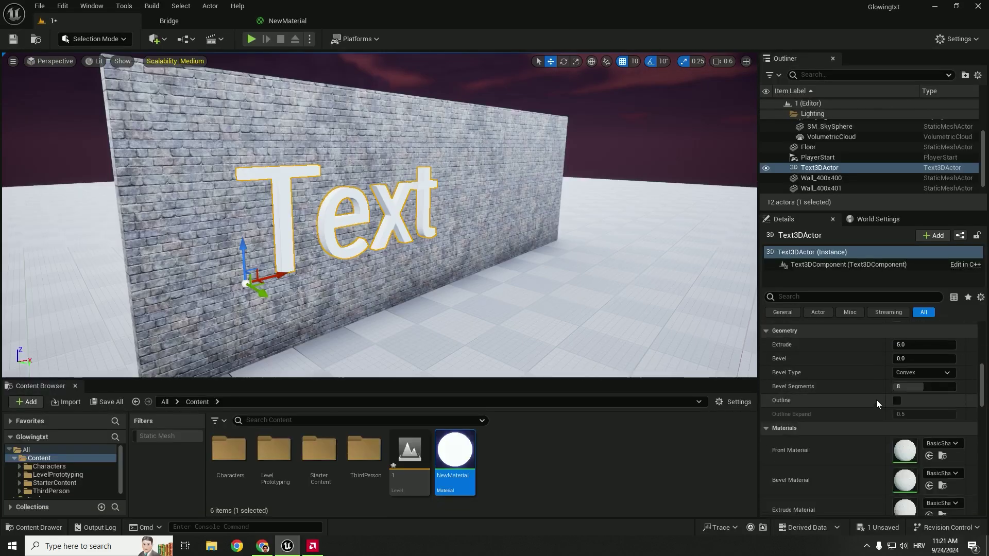
scroll(876, 399, "down", 2)
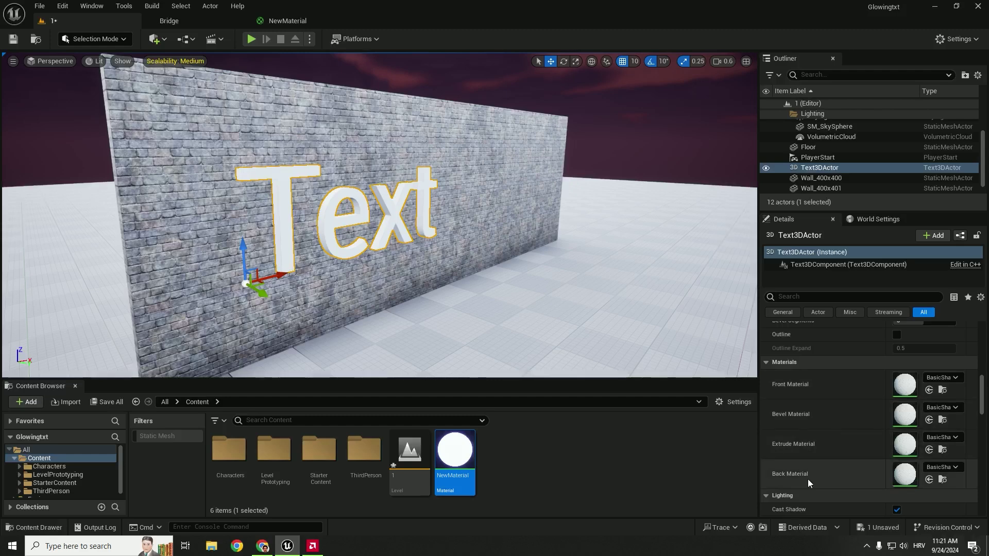
scroll(808, 479, "up", 8)
scroll(874, 399, "down", 1)
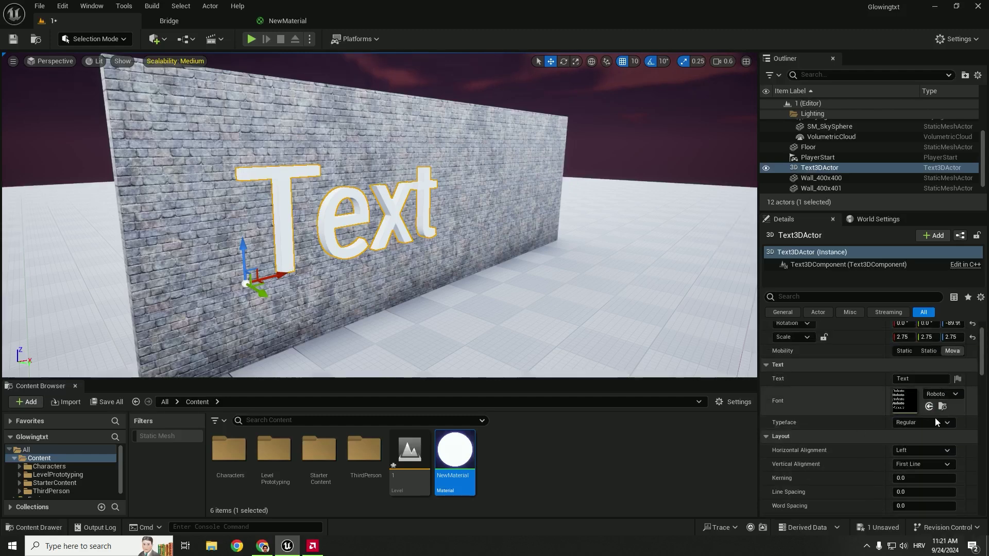
scroll(936, 418, "down", 3)
scroll(855, 434, "down", 3)
scroll(846, 410, "down", 2)
scroll(846, 414, "down", 1)
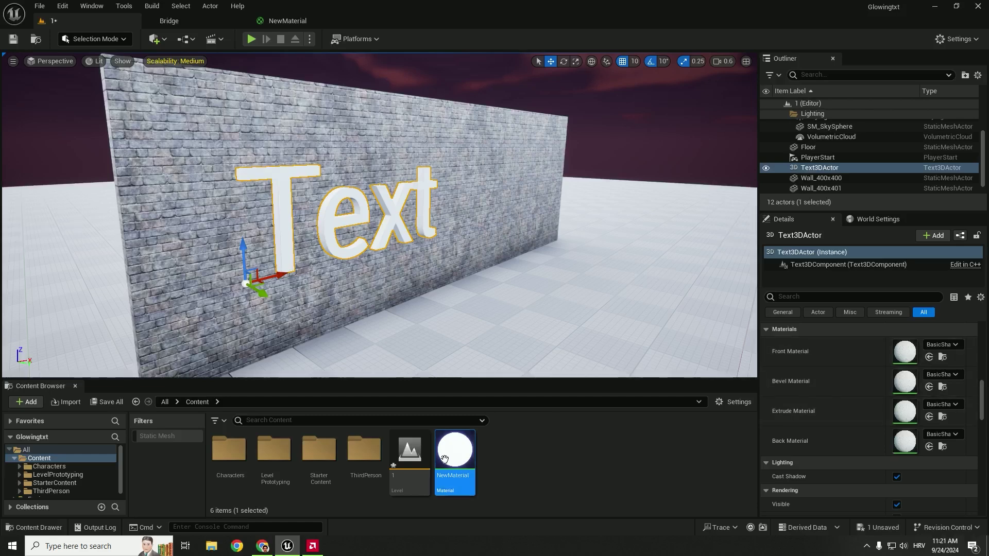
Drag NewMaterial onto the Text3DActor's Front Material slot
left_click_drag(454, 456, 904, 351)
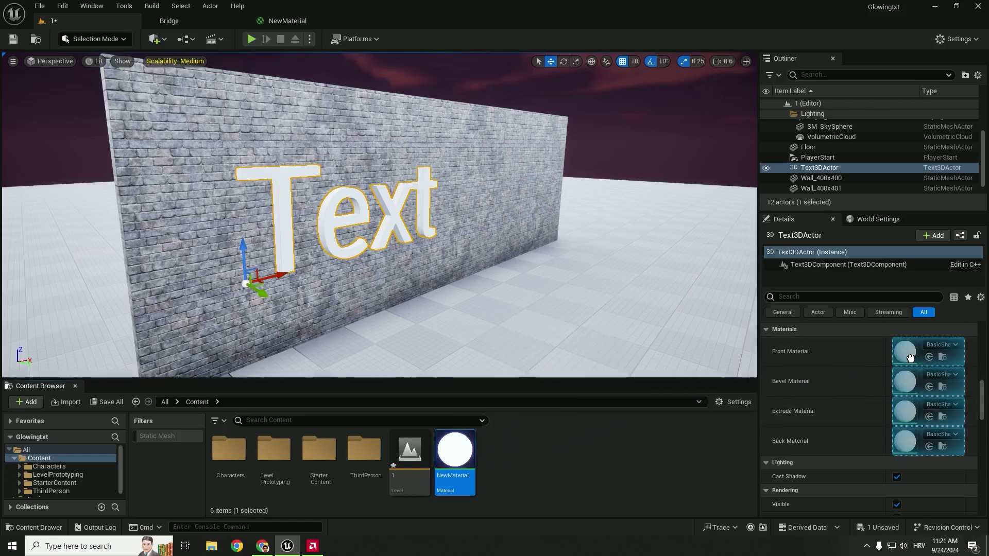
mouse_move(463, 232)
right_mouse_down()
mouse_move(479, 232)
mouse_move(502, 276)
right_mouse_up()
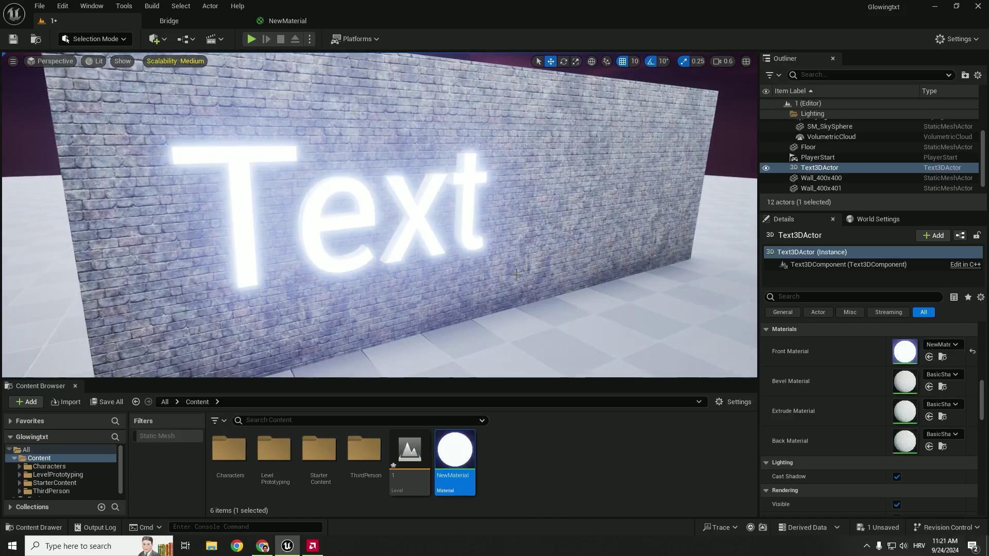
Preview the glowing text up close in fullscreen, then select the 3D Text actor
key("F11")
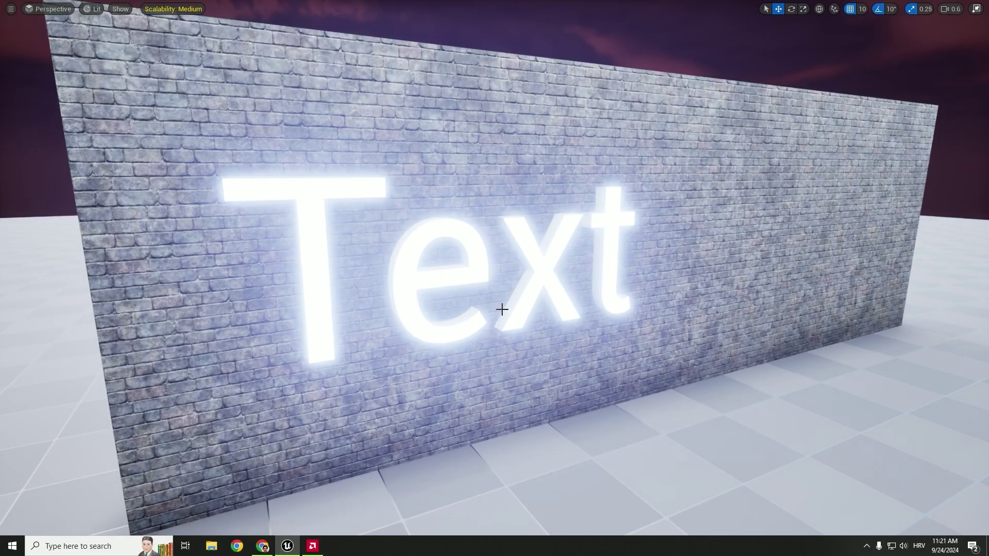
right_click_drag(503, 309, 494, 294)
key("F11")
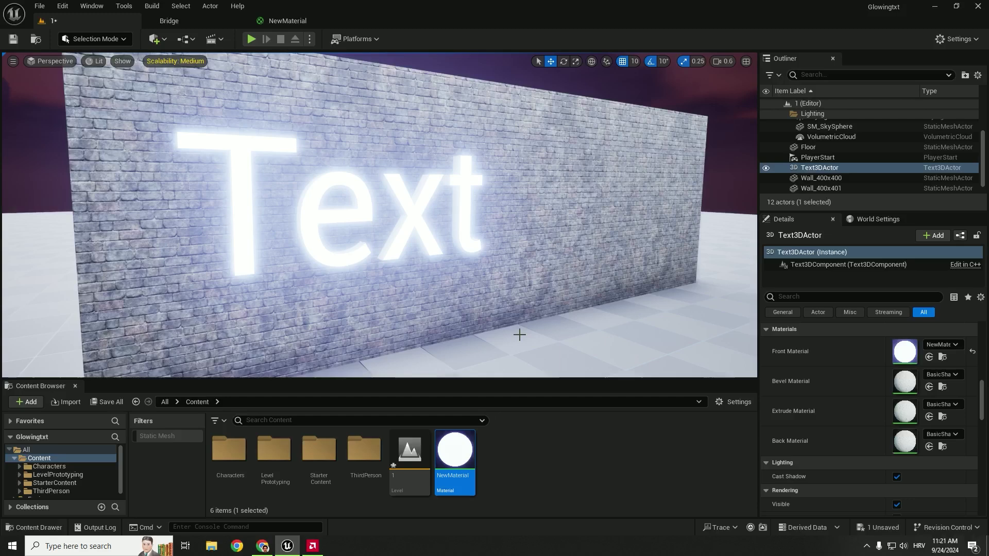
left_click(323, 184)
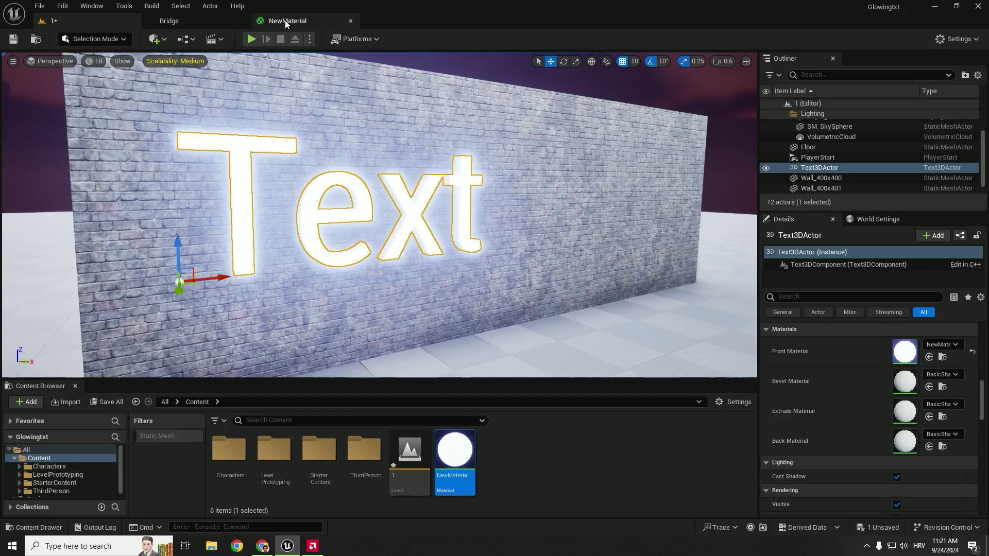
Set NewMaterial's Value node to 20 and apply the change
left_click(286, 20)
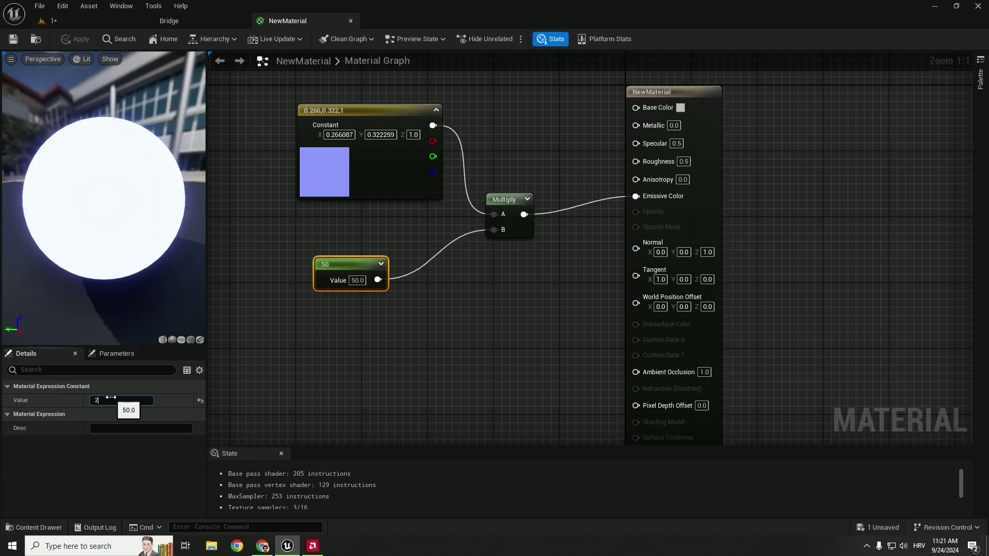
type("0.0")
key("Return")
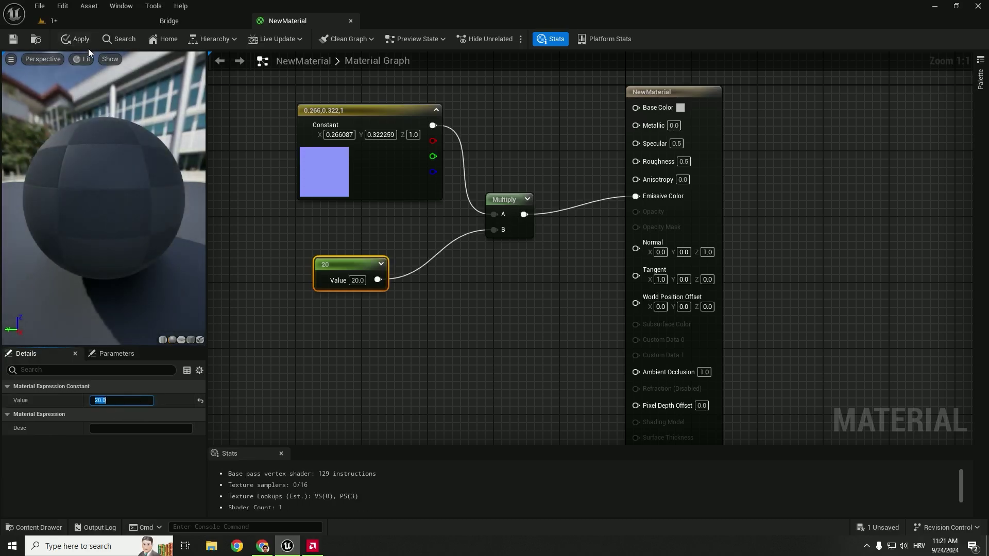
left_click(65, 42)
Assign NewMaterial to the 3D Text's Bevel, Extrude and Back Material slots
left_click(67, 22)
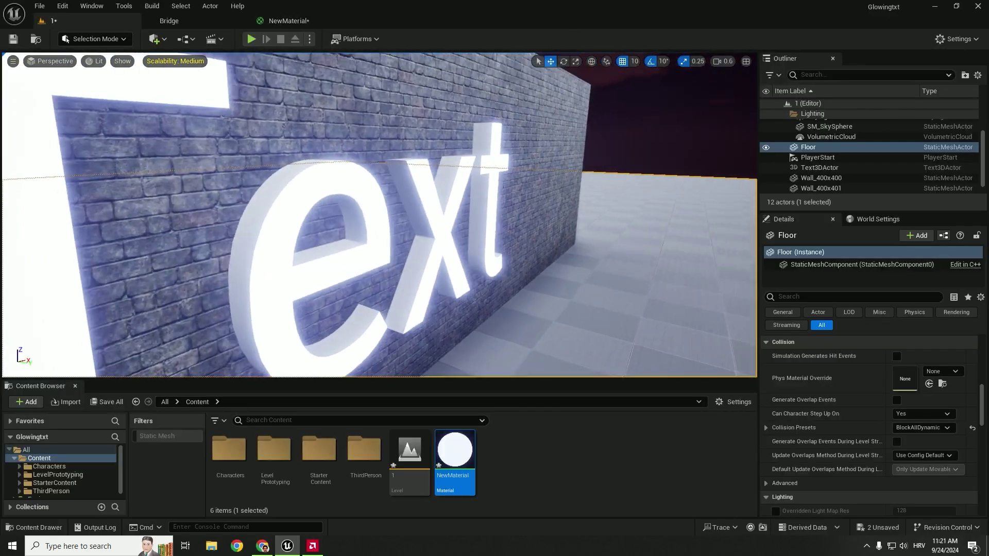
right_click_drag(379, 217, 379, 216)
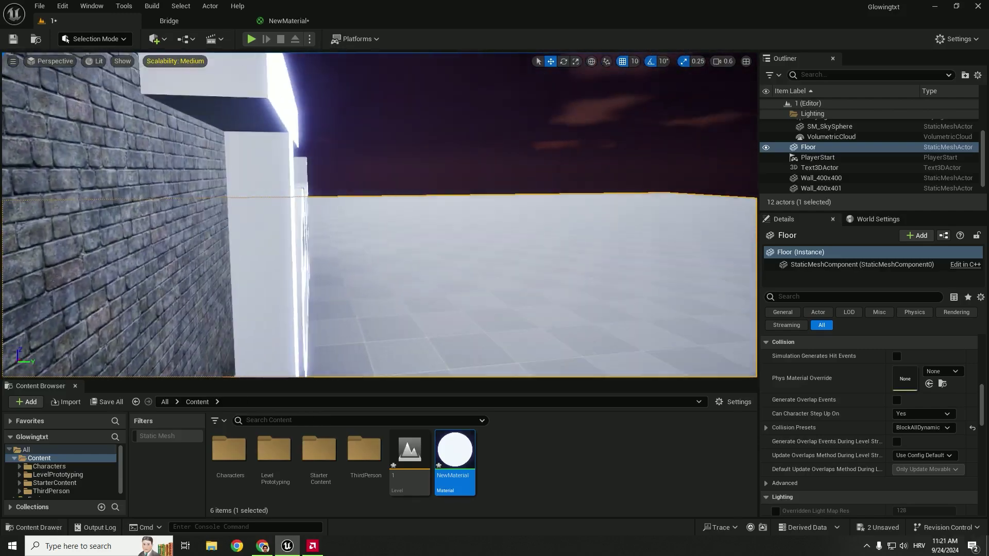
right_click_drag(524, 265, 525, 266)
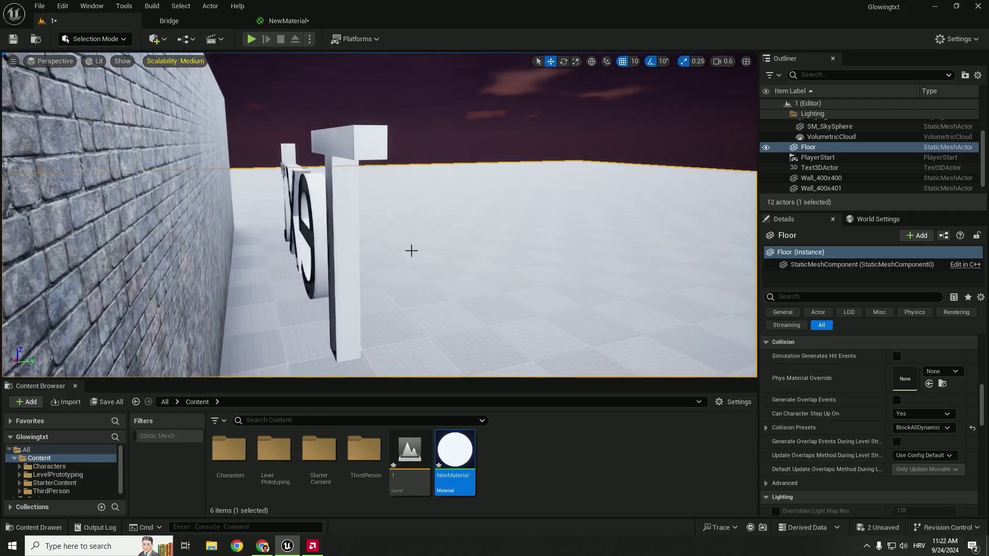
left_click(341, 252)
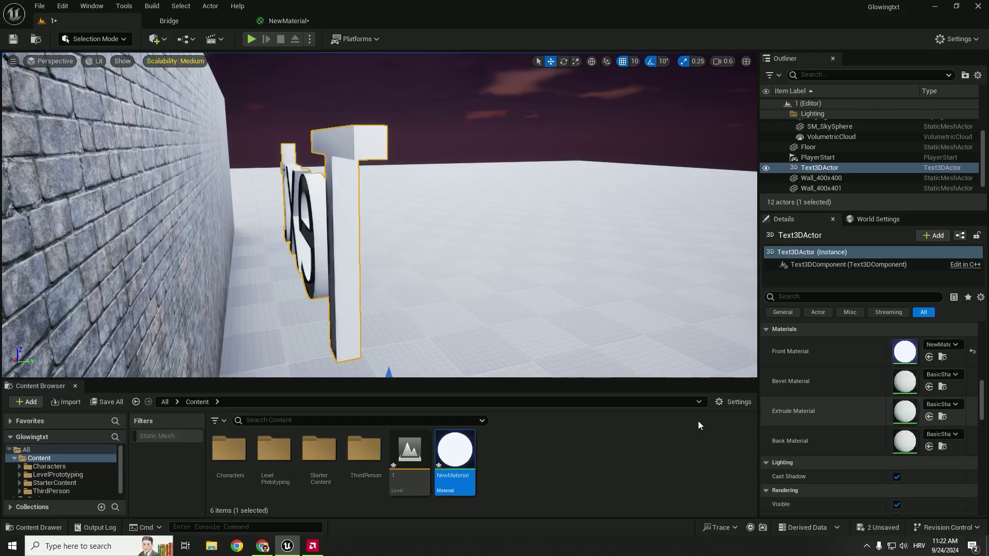
left_click_drag(454, 455, 905, 381)
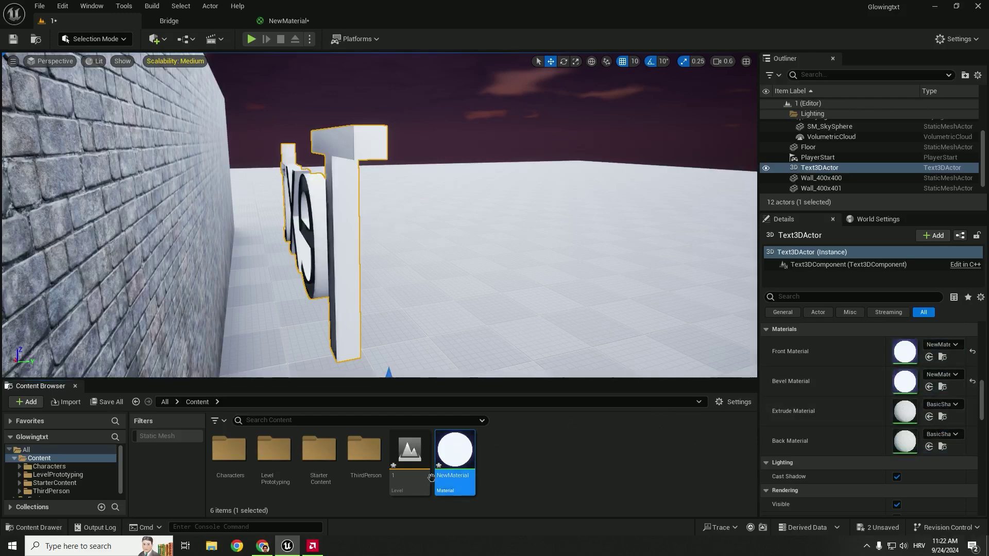
mouse_move(455, 457)
left_mouse_down()
mouse_move(905, 412)
mouse_move(704, 442)
mouse_move(904, 440)
left_mouse_up()
right_click_drag(466, 307, 511, 309)
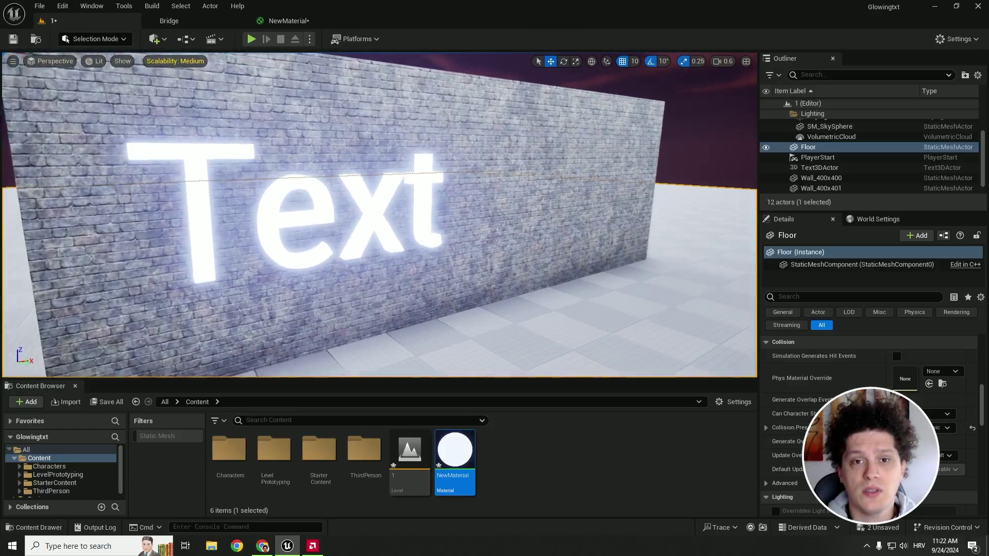
right_click_drag(335, 263, 341, 263)
right_click_drag(404, 271, 410, 271)
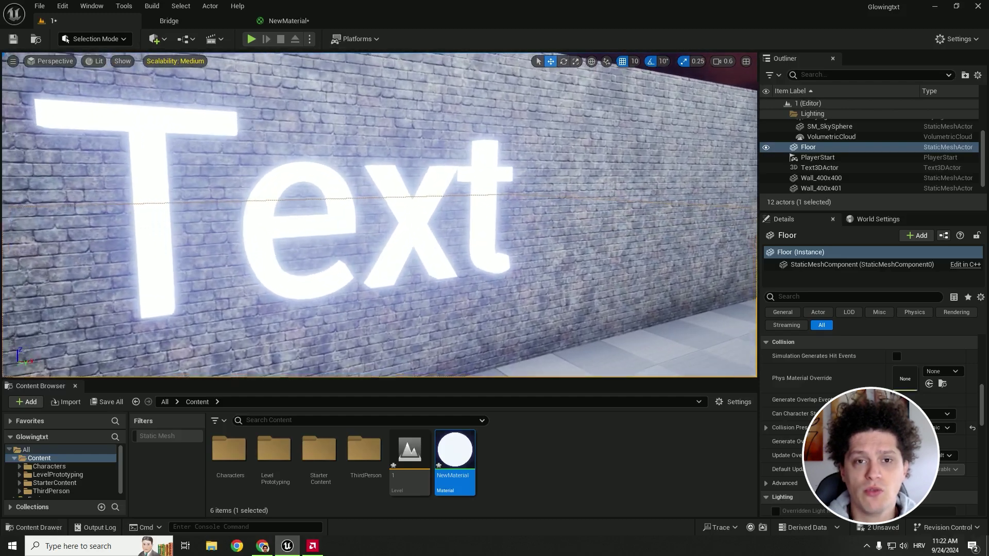
right_click_drag(410, 270, 464, 262)
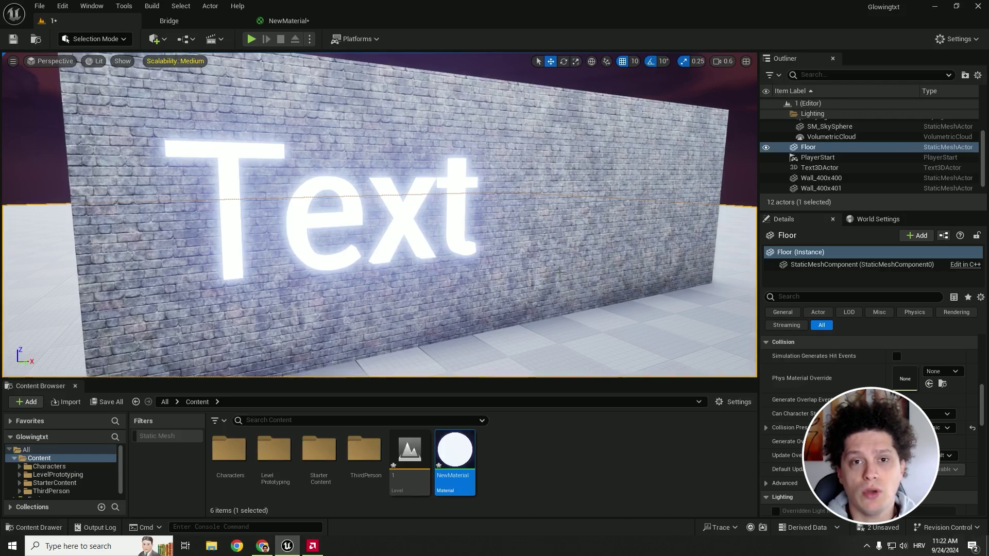
scroll(559, 272, "up", 3)
key("Right")
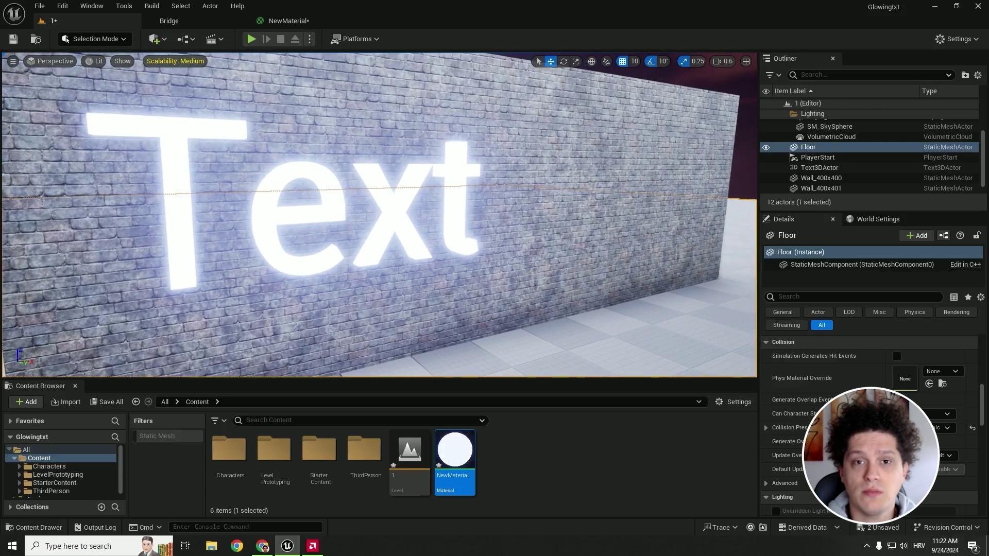